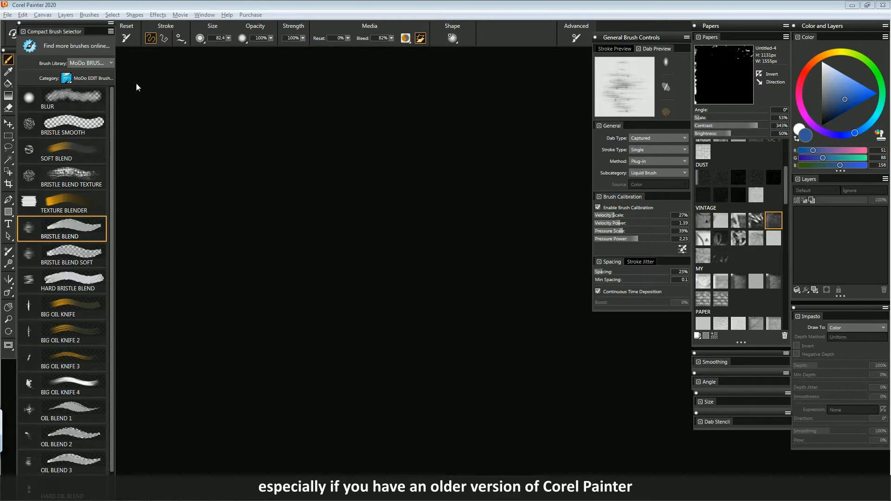
Undock the Compact Brush Selector panel from the toolbox side and close it.
mouse_move(60, 30)
mouse_down()
mouse_move(109, 63)
mouse_move(229, 74)
mouse_move(234, 66)
mouse_up()
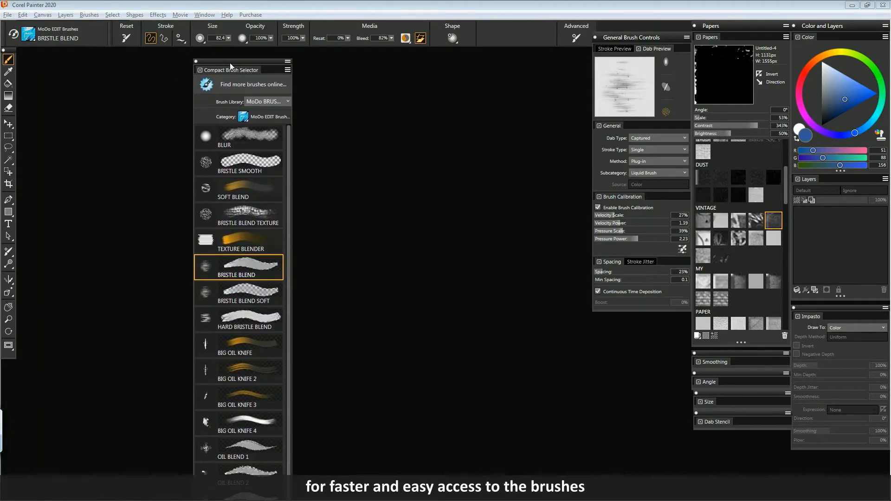
click(197, 64)
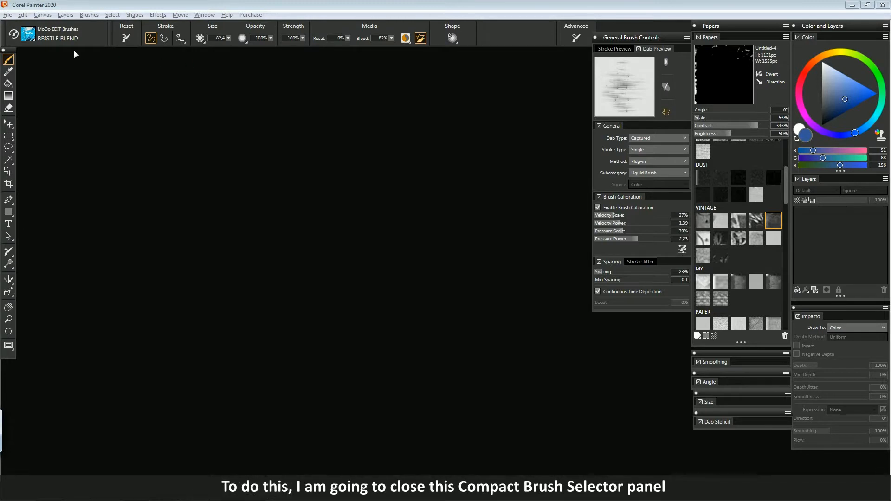
Create a custom palette holding the BLUR brush from MoDo EDIT Brushes and stretch it into a tall column.
click(37, 41)
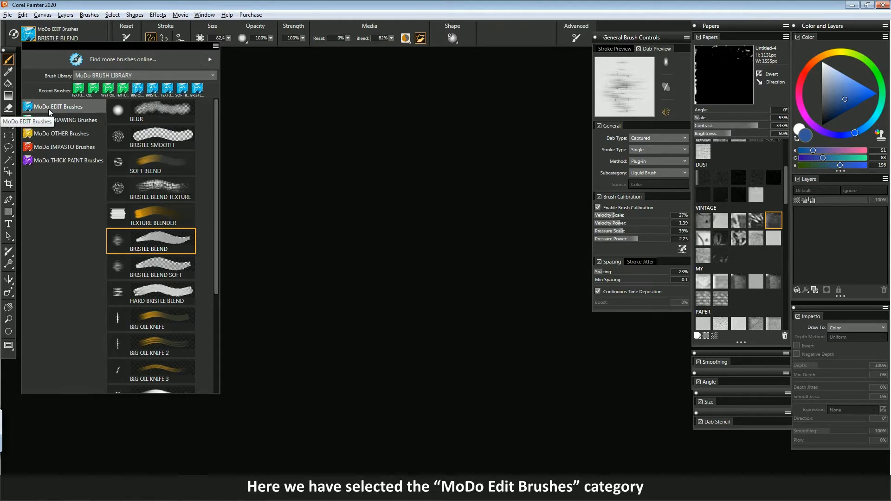
click(91, 109)
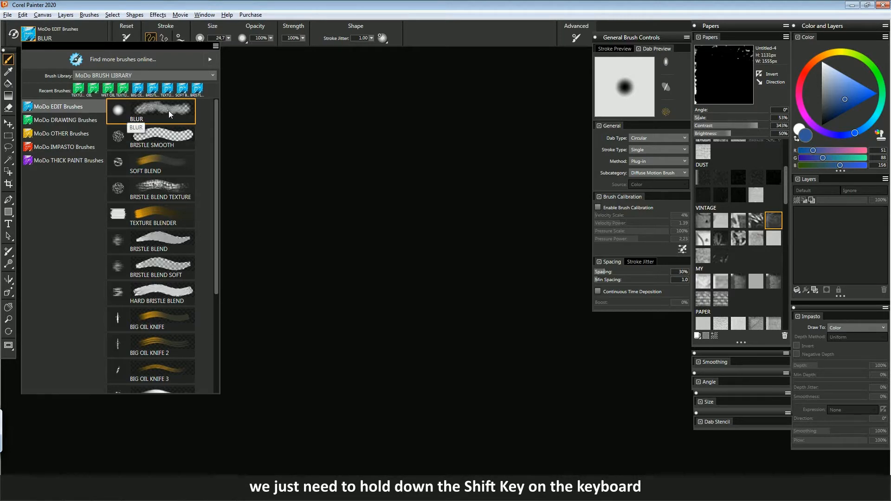
drag(154, 111, 278, 132)
mouse_move(365, 143)
mouse_down()
mouse_move(331, 177)
mouse_move(324, 269)
mouse_up()
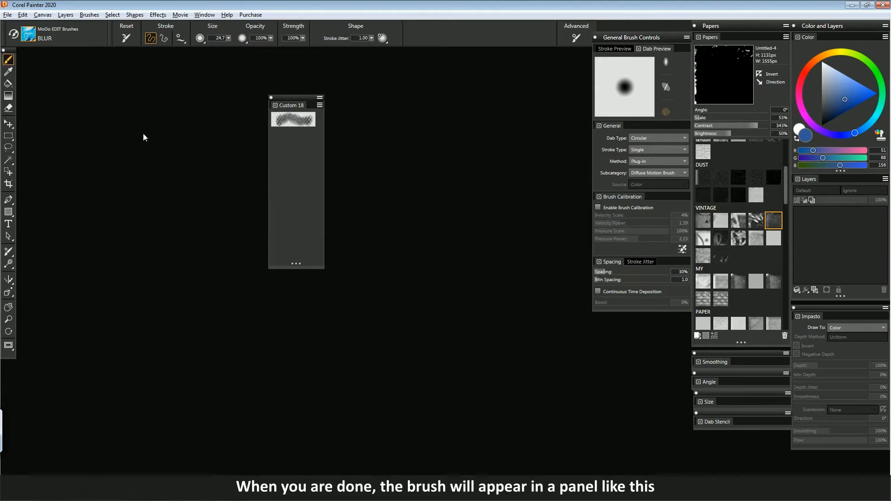
Add the BRISTLE SMOOTH, SOFT BLEND, BRISTLE BLEND TEXTURE, TEXTURE BLENDER and BRISTLE BLEND brushes to the custom palette in one column.
click(34, 38)
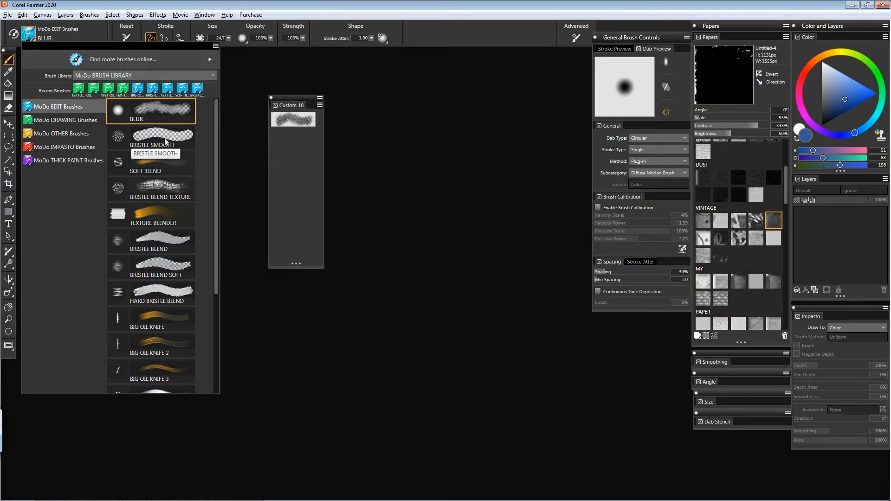
drag(149, 135, 277, 139)
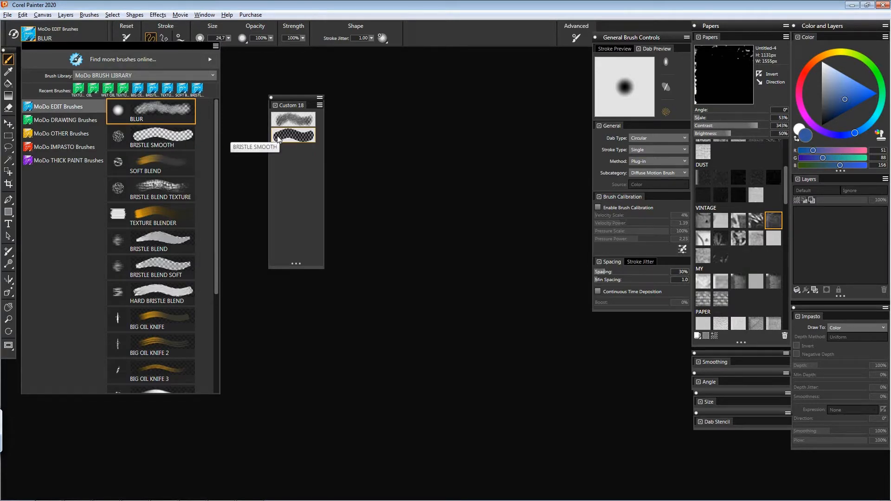
mouse_move(156, 162)
mouse_down()
mouse_move(278, 173)
mouse_move(281, 157)
mouse_up()
drag(162, 197, 286, 171)
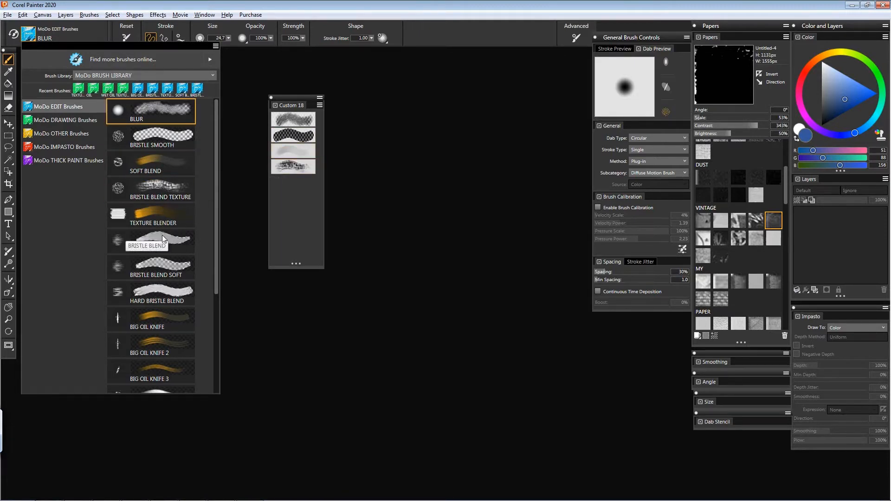
mouse_move(161, 217)
mouse_down()
mouse_move(268, 218)
mouse_move(284, 184)
mouse_up()
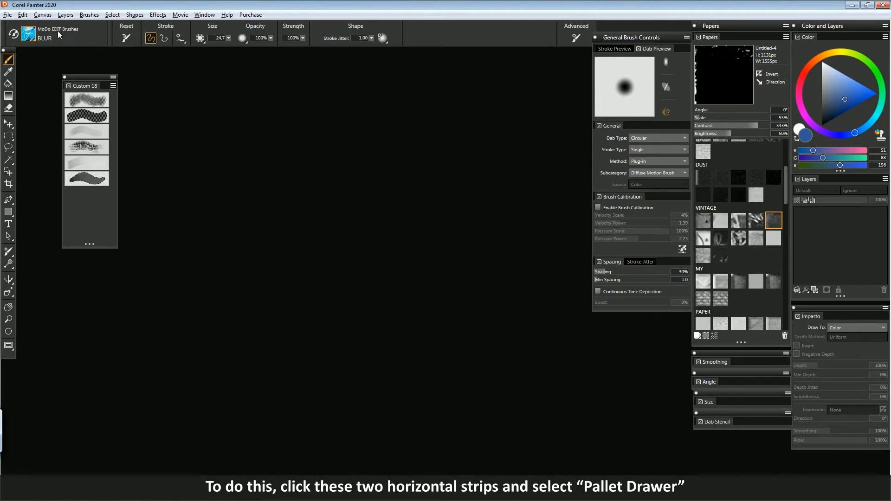
Turn the custom palette into a palette drawer named "EDIT Brushes" and move it up beneath the property bar.
click(115, 79)
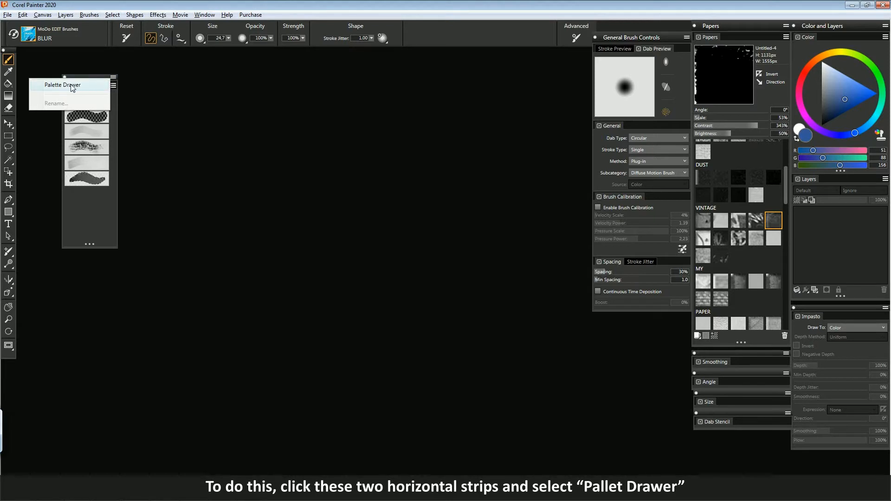
click(71, 85)
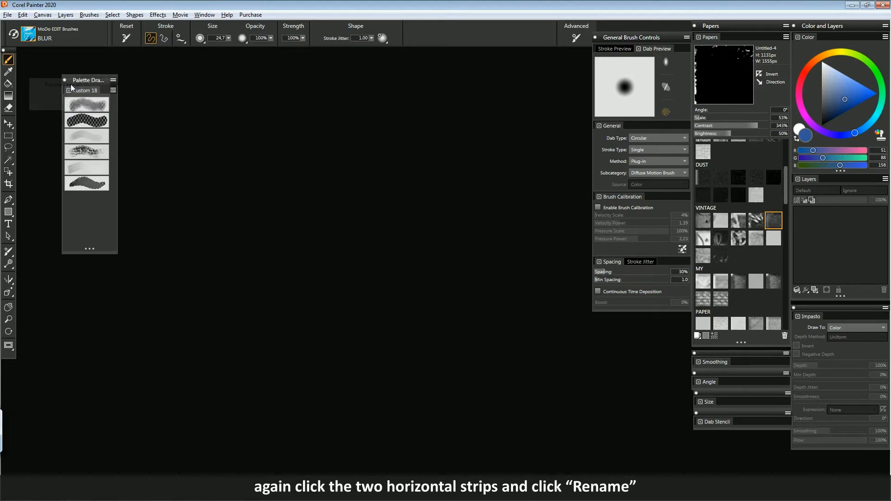
click(112, 90)
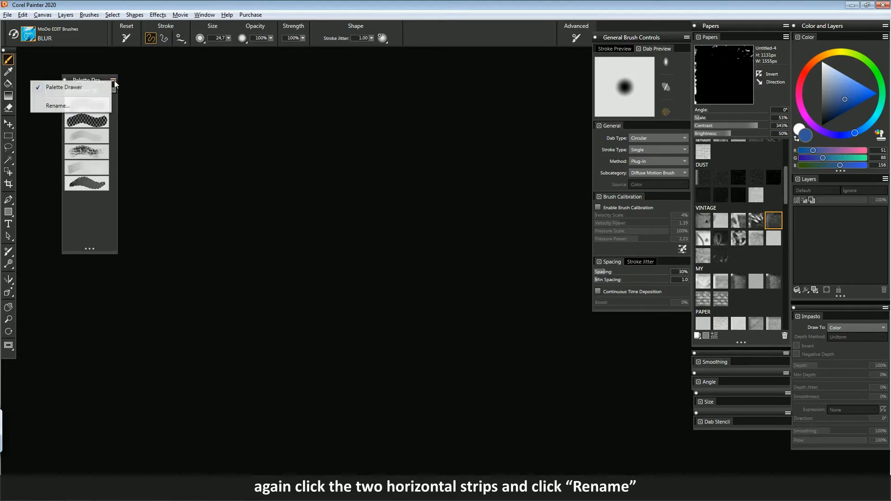
click(72, 106)
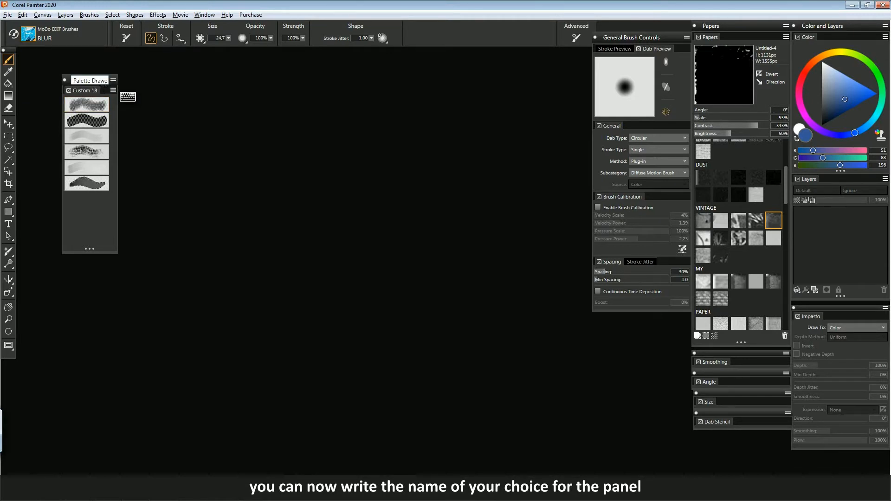
key(BackSpace)
key(BackSpace)
key(BackSpace)
key(BackSpace)
key(BackSpace)
key(BackSpace)
key(BackSpace)
key(BackSpace)
key(BackSpace)
key(BackSpace)
key(BackSpace)
key(BackSpace)
key(BackSpace)
key(BackSpace)
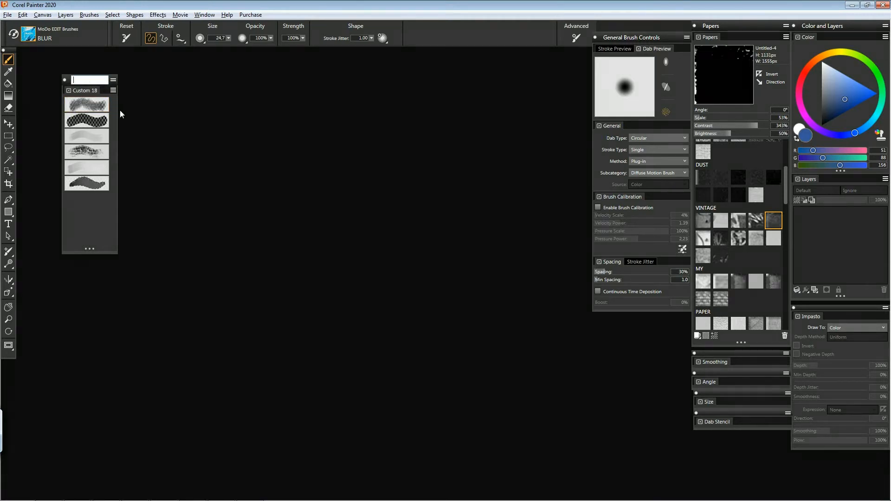
text(EDIT B)
text(rushes)
key(Return)
mouse_move(95, 83)
mouse_down()
mouse_move(57, 55)
mouse_move(145, 56)
mouse_up()
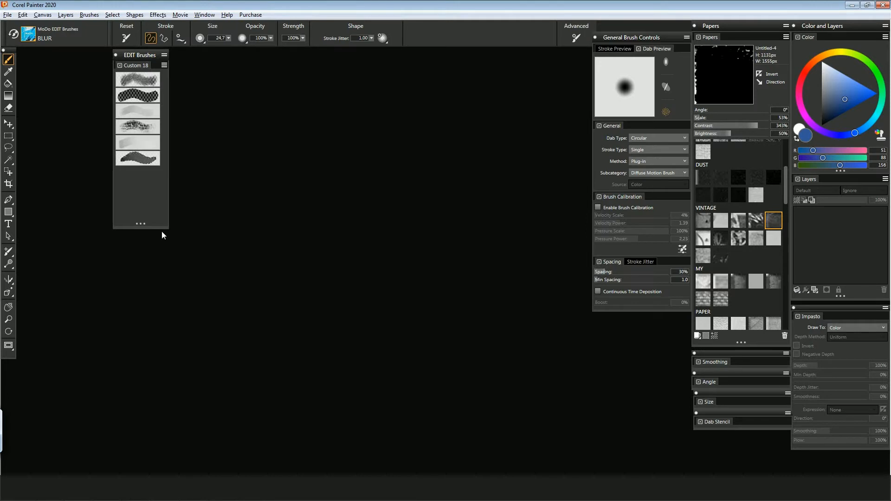
Try large icons in the EDIT Brushes palette with the panel enlarged to fit, and return to small icons.
click(164, 65)
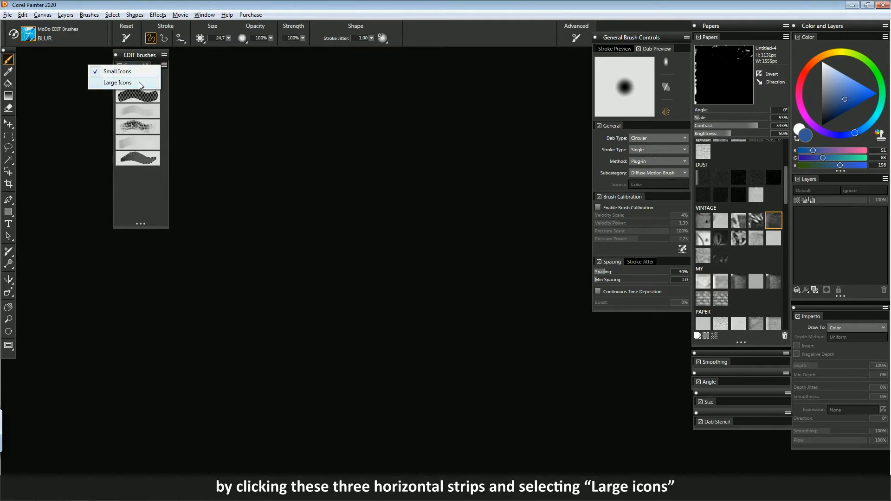
click(130, 87)
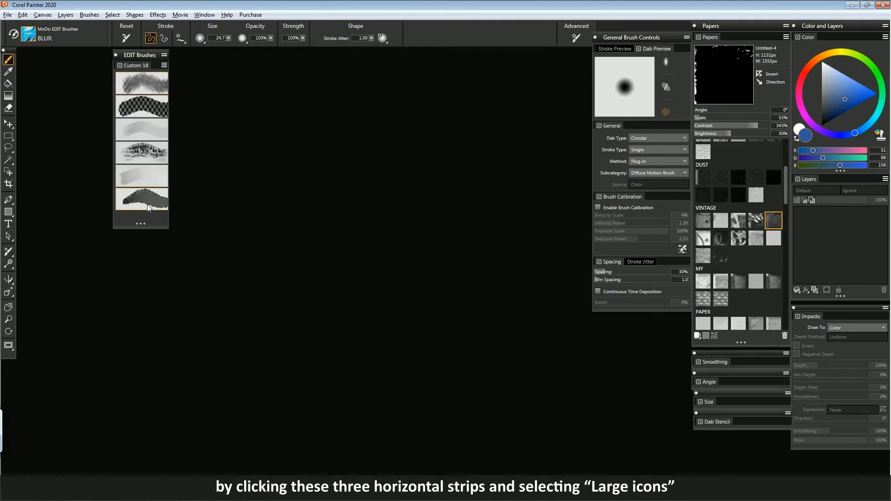
mouse_move(167, 228)
mouse_down()
mouse_move(230, 281)
mouse_move(197, 261)
mouse_move(194, 246)
mouse_up()
click(190, 66)
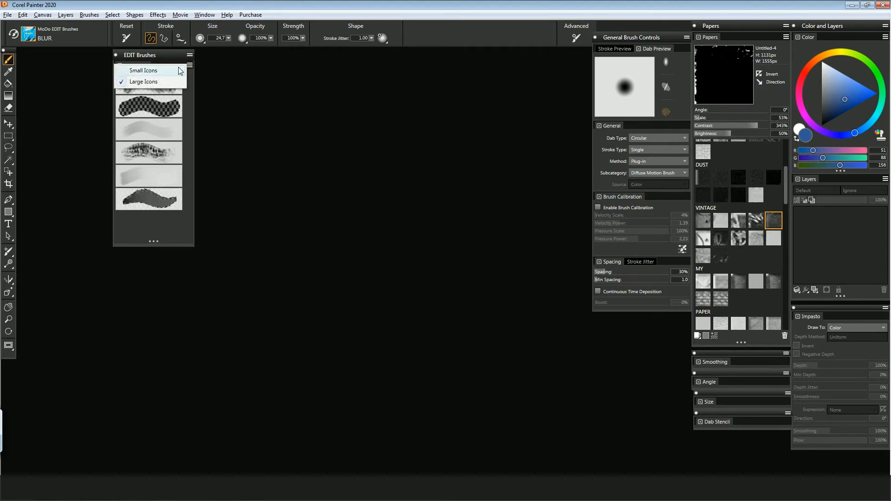
click(144, 71)
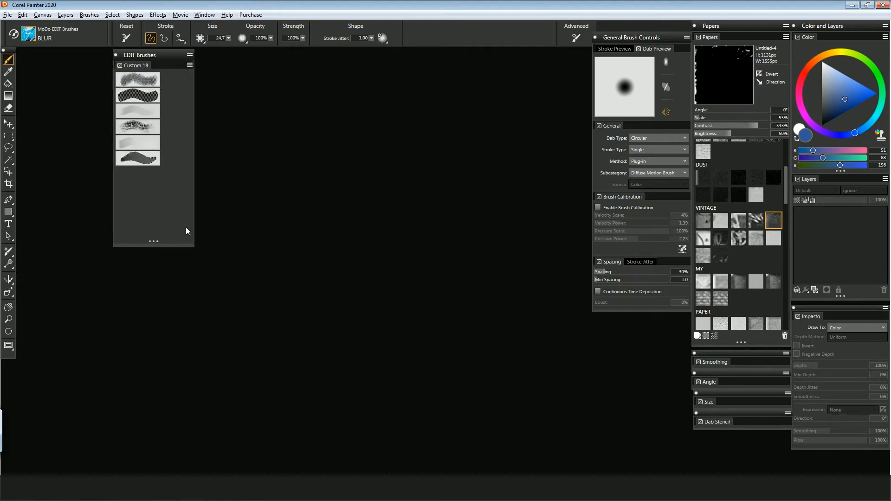
Set the BRISTLE BLEND brush to Icon View and the TEXTURE BLENDER and BRISTLE BLEND TEXTURE brushes to Text View.
right_click(150, 162)
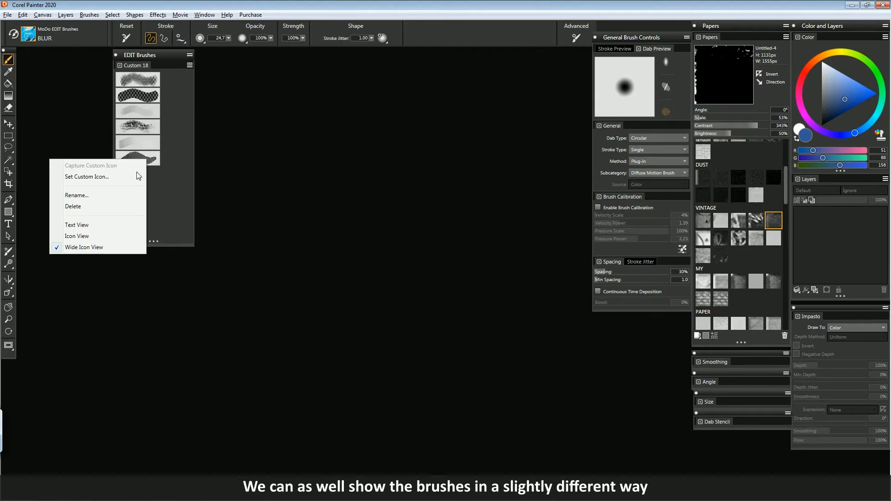
click(99, 237)
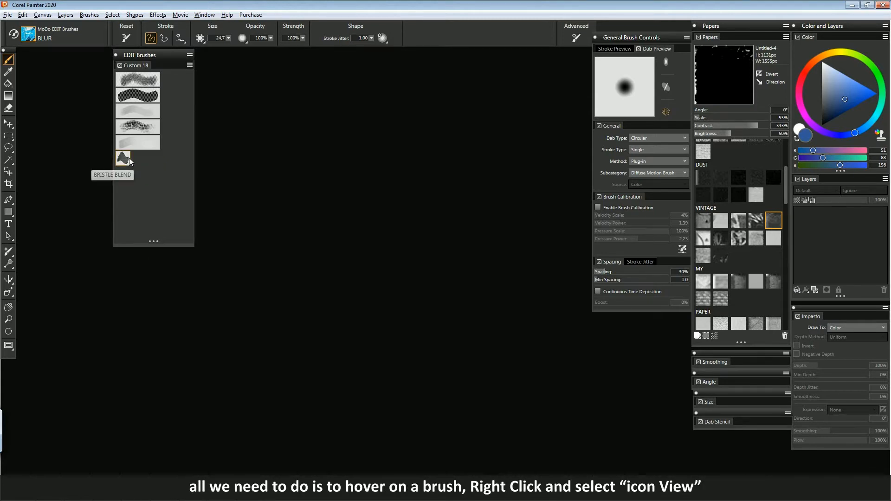
right_click(149, 145)
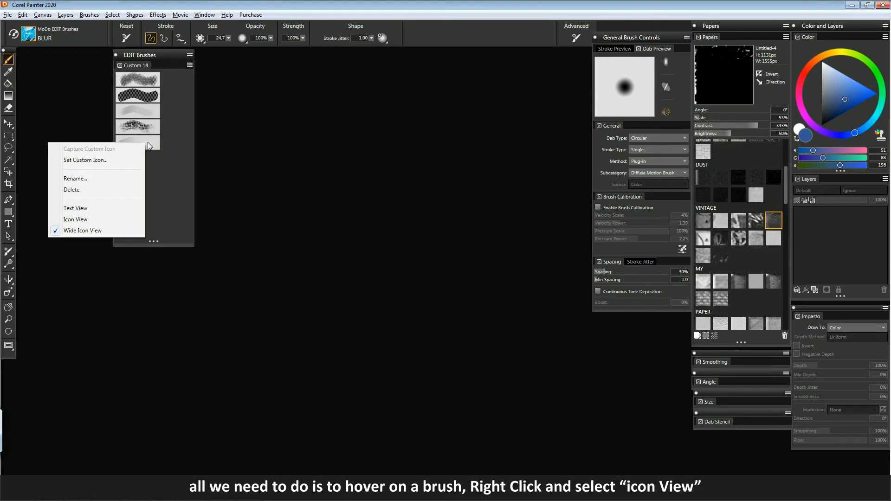
click(106, 210)
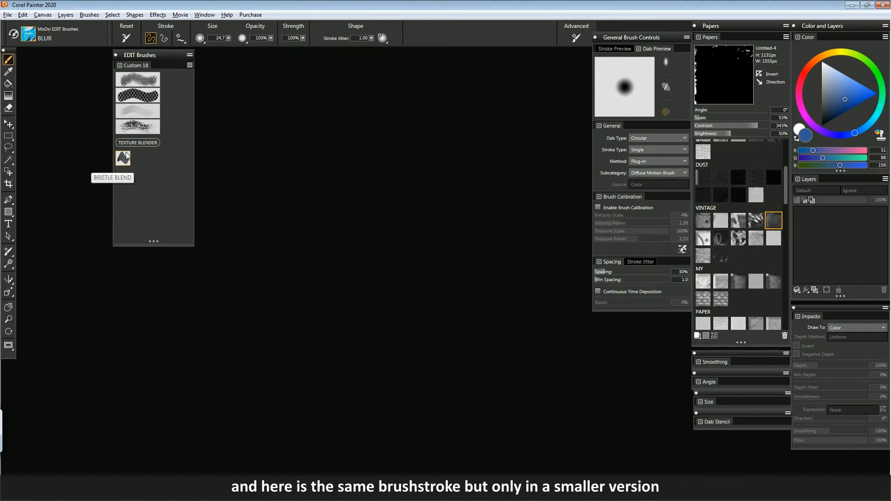
right_click(149, 130)
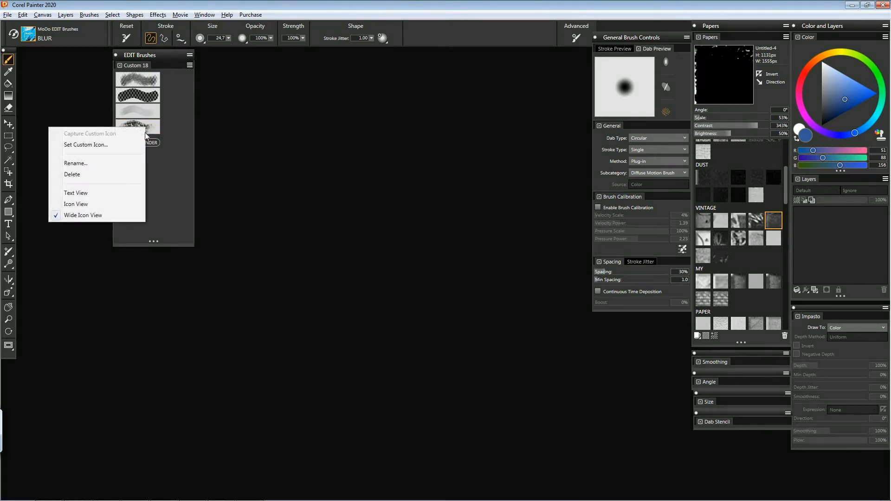
click(121, 194)
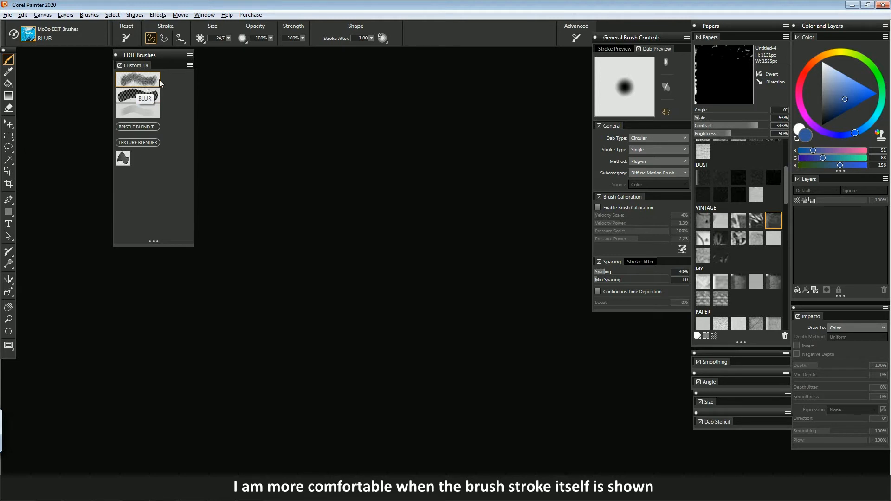
Restore Wide Icon View for the BRISTLE BLEND TEXTURE, TEXTURE BLENDER and BRISTLE BLEND brushes.
right_click(138, 130)
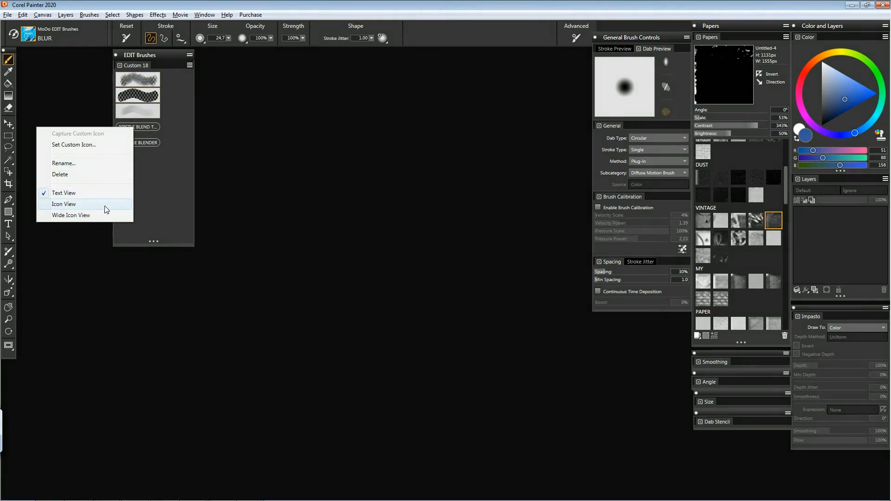
click(110, 218)
right_click(138, 142)
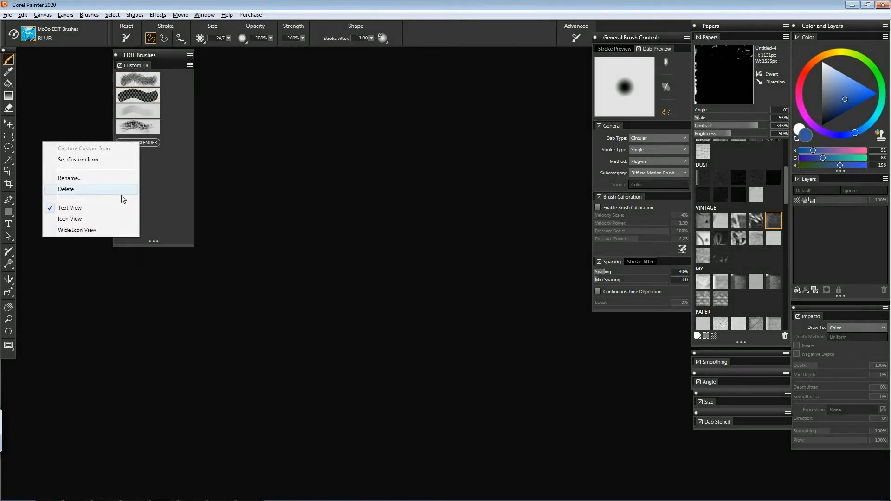
click(113, 229)
right_click(120, 159)
click(109, 246)
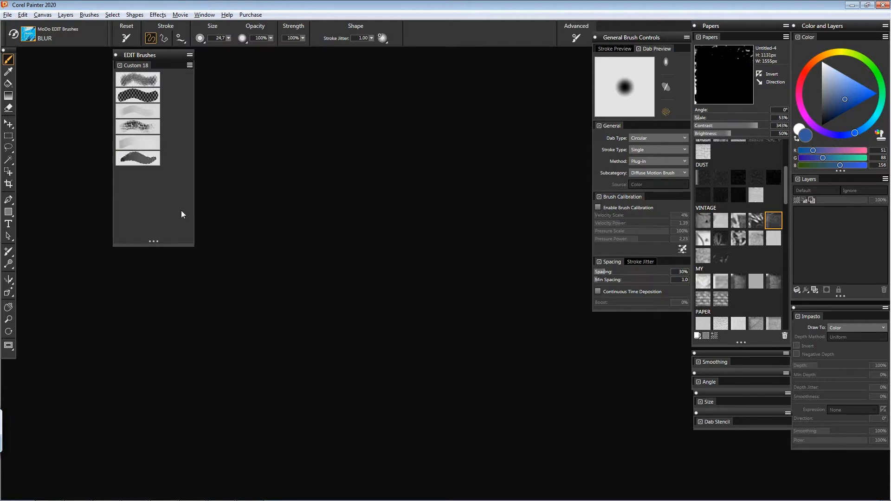
Shrink the EDIT Brushes palette to fit its six brushes and place it beside the toolbox.
drag(192, 208, 161, 205)
drag(144, 244, 137, 172)
drag(136, 59, 47, 58)
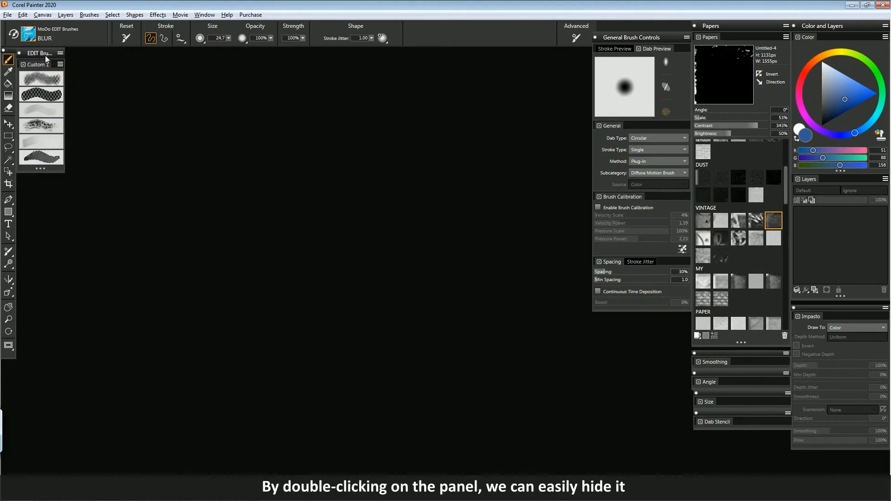
Collapse and re-expand the EDIT Brushes palette drawer twice.
double_click(45, 55)
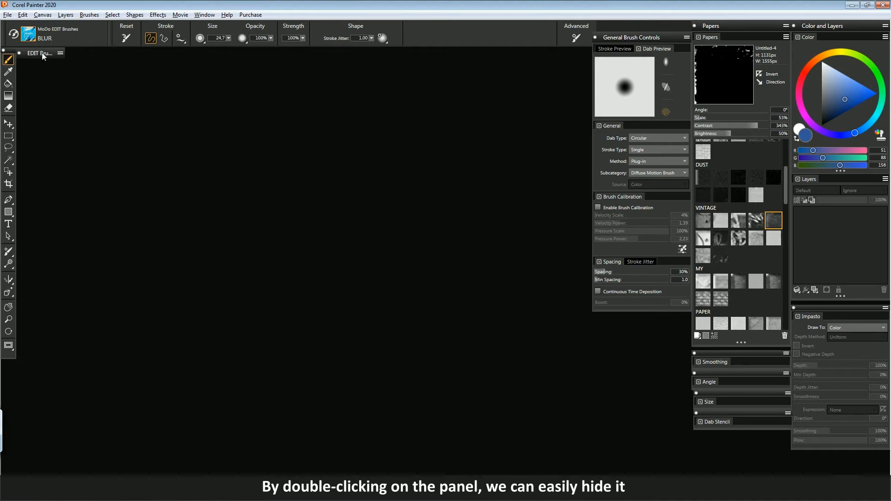
double_click(42, 57)
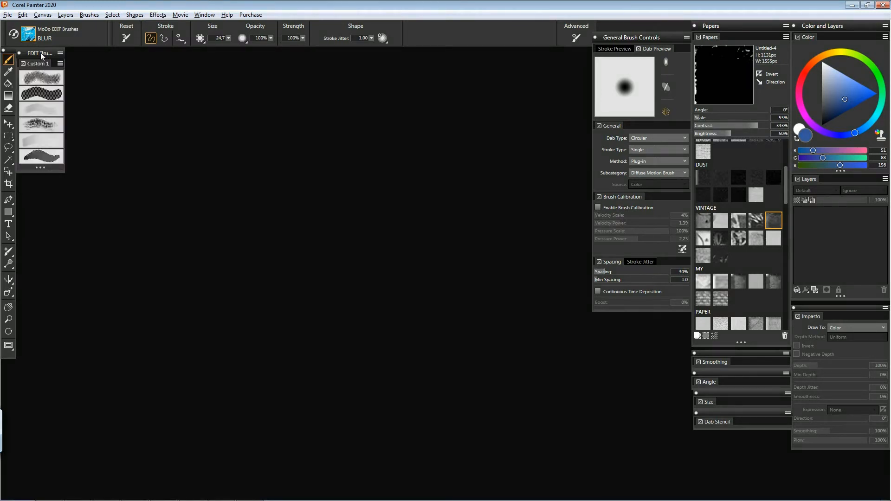
double_click(42, 56)
double_click(42, 56)
Move the EDIT Brushes palette drawer away from the toolbox and close it.
drag(45, 58, 70, 74)
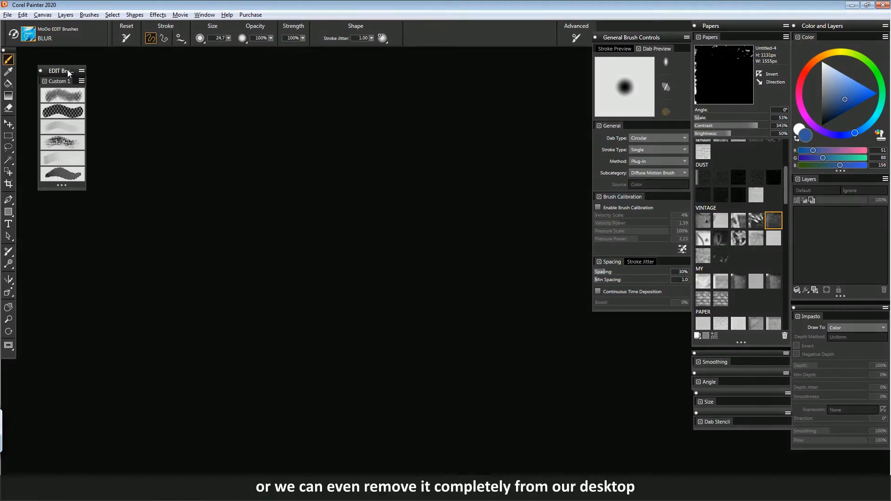
click(41, 72)
Create another custom palette with the BLUR brush from MoDo EDIT Brushes and add BRISTLE SMOOTH below it.
click(28, 35)
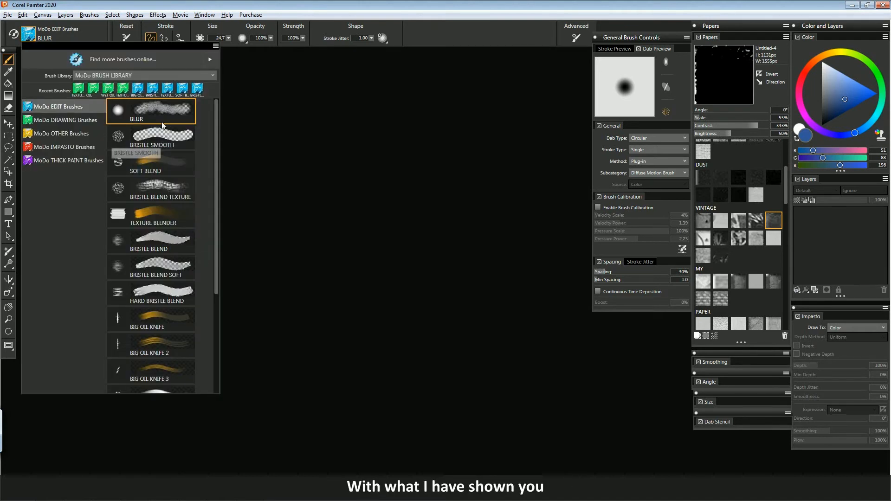
drag(168, 113, 231, 146)
click(41, 39)
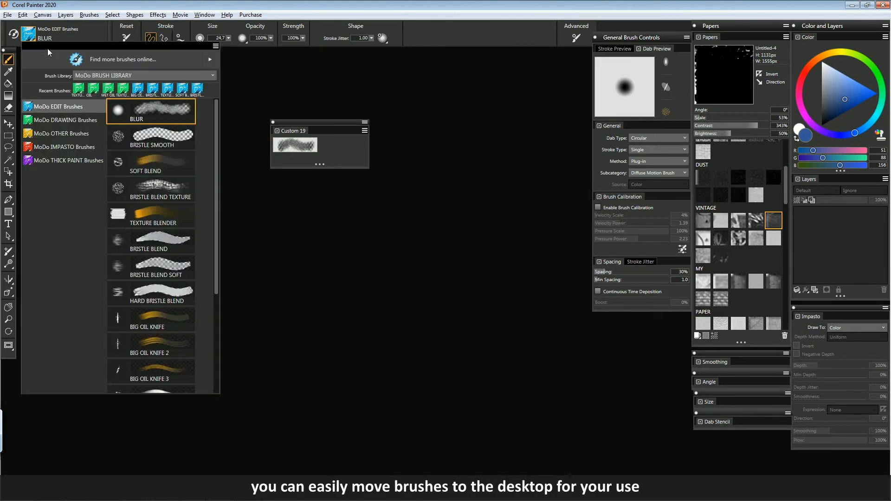
drag(151, 147, 306, 161)
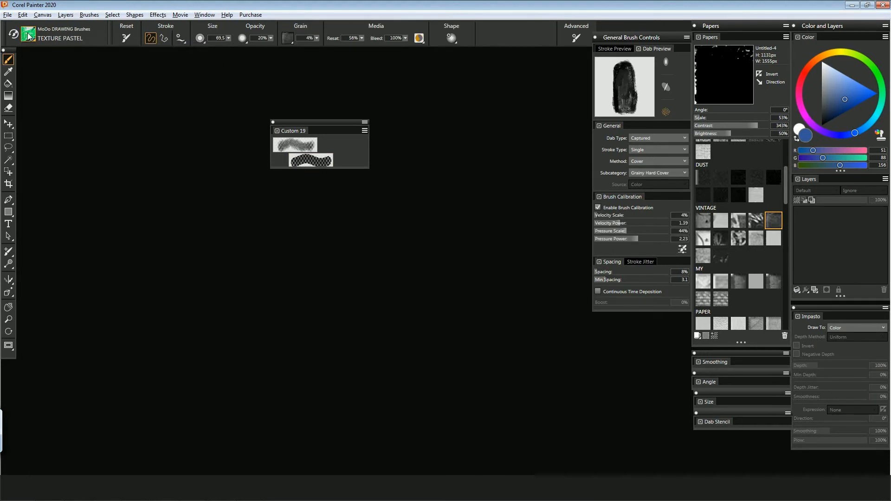
Review the brush categories of the MoDo brush library in the brush selector, staying in MoDo EDIT Brushes.
click(29, 37)
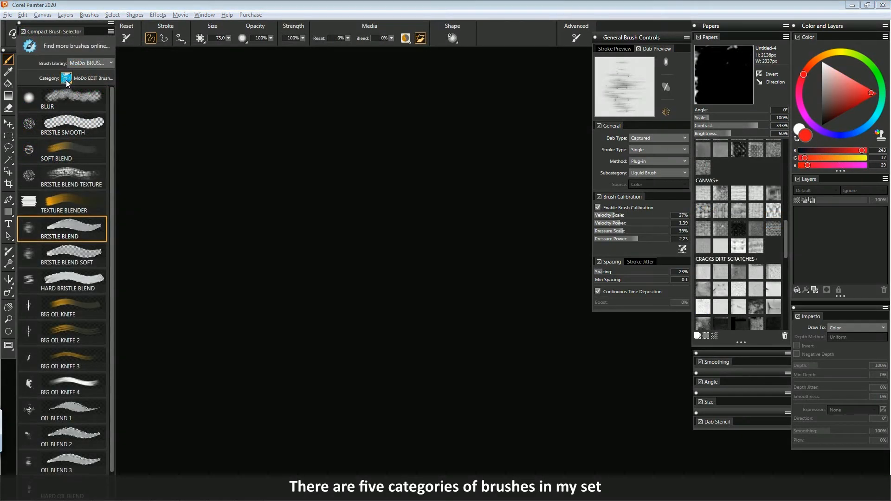
click(67, 80)
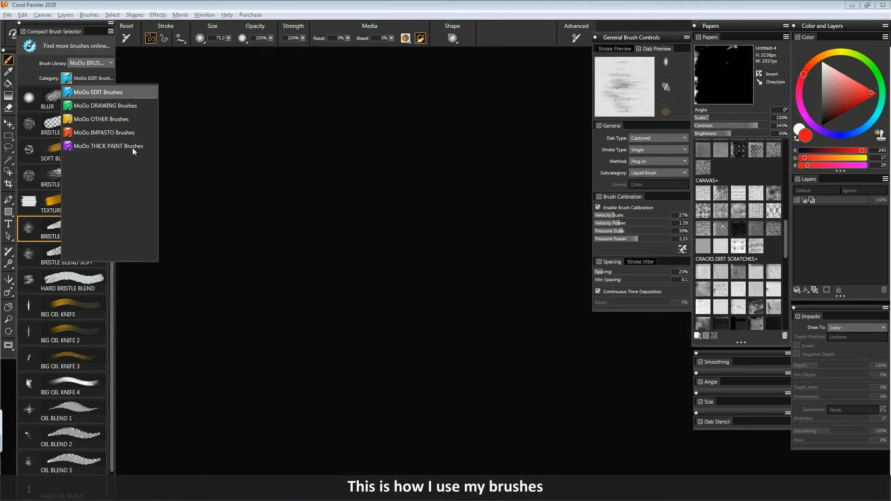
click(226, 110)
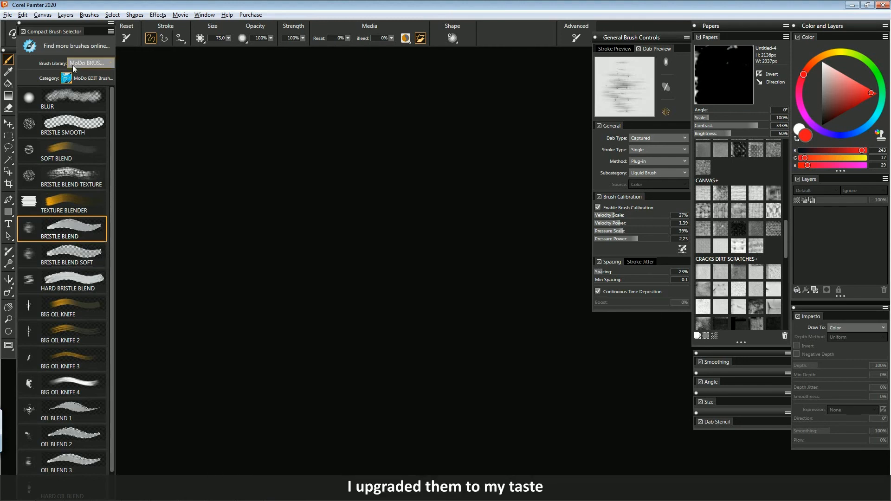
click(72, 79)
click(93, 92)
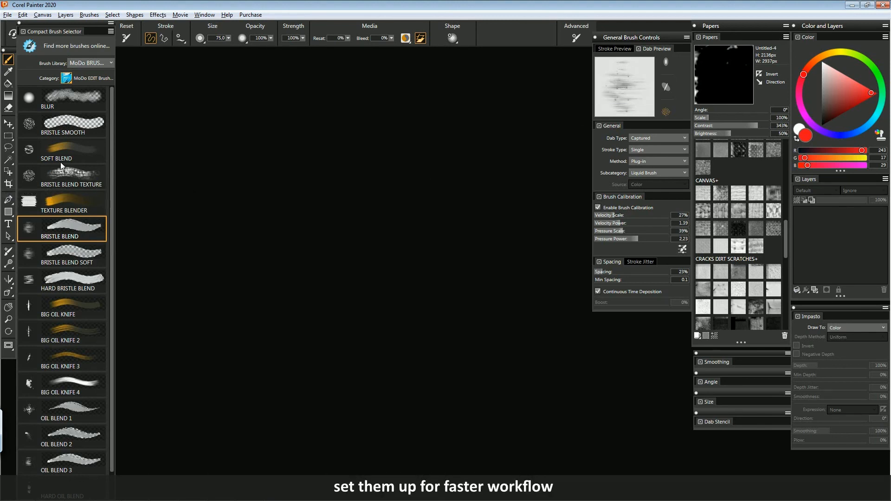
click(70, 78)
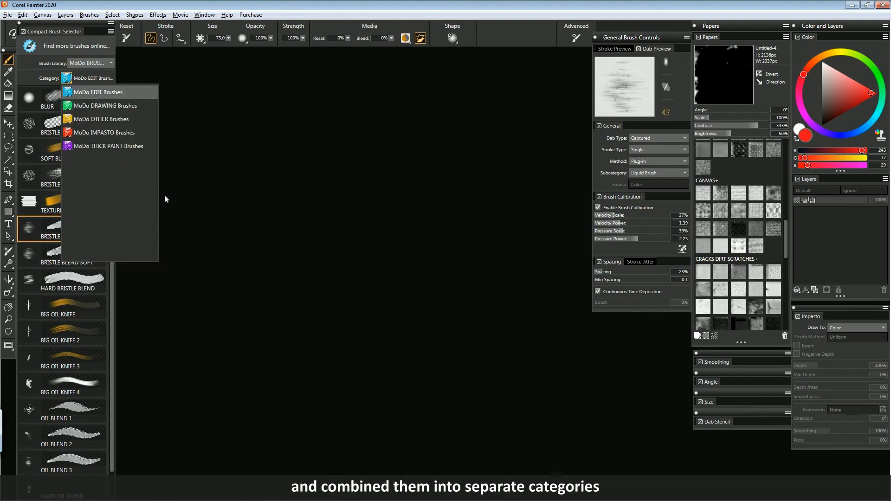
click(200, 159)
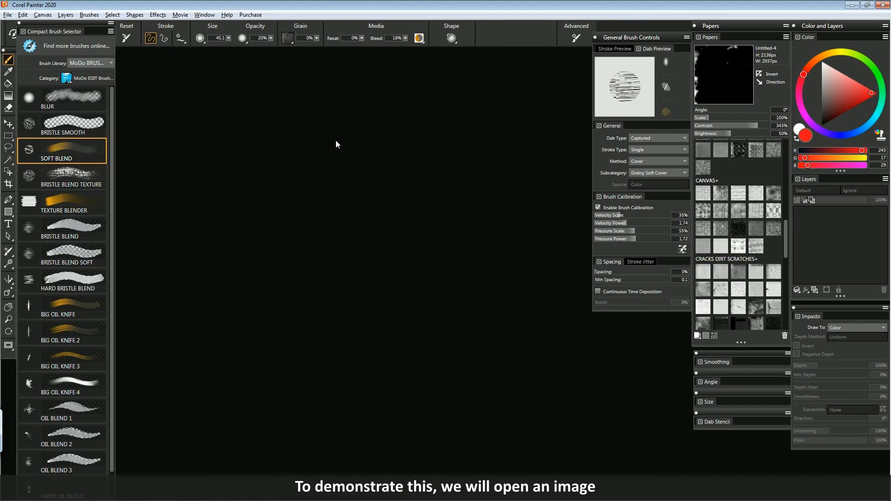
Open the portrait image final.jpg for trying out the brushes.
key(ctrl+o)
drag(522, 213, 516, 293)
double_click(262, 367)
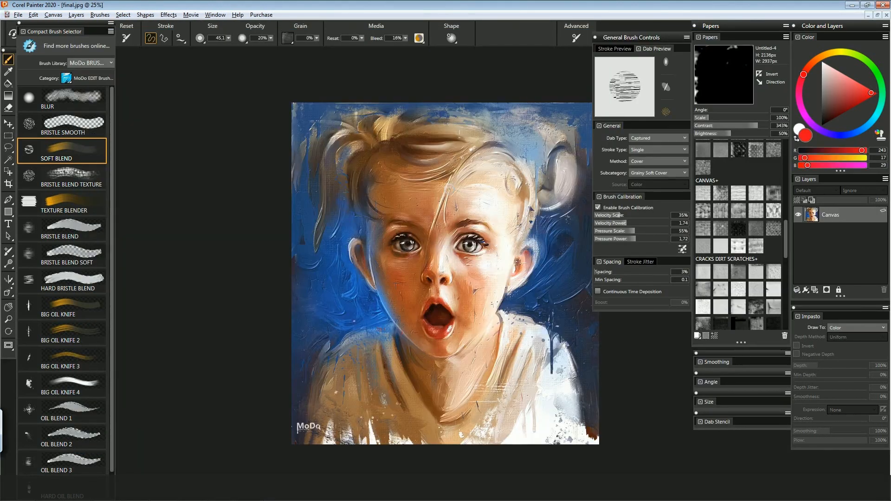
drag(428, 213, 375, 195)
scroll(399, 210, up, 1)
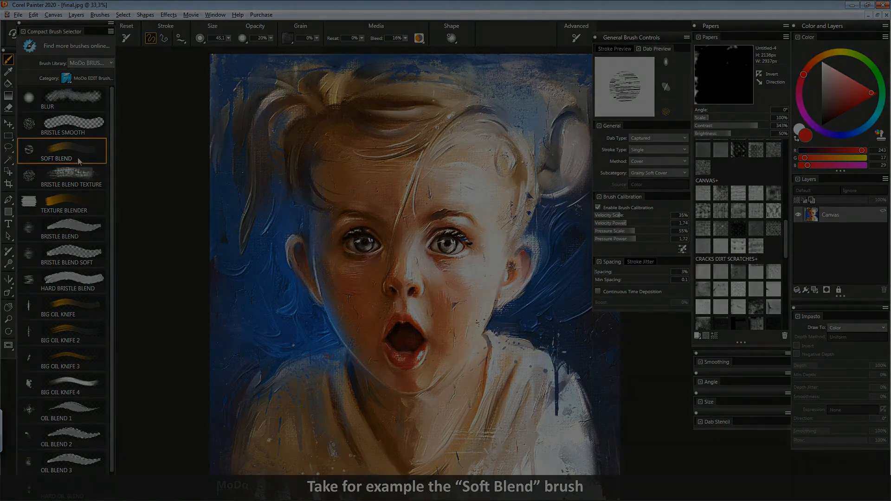